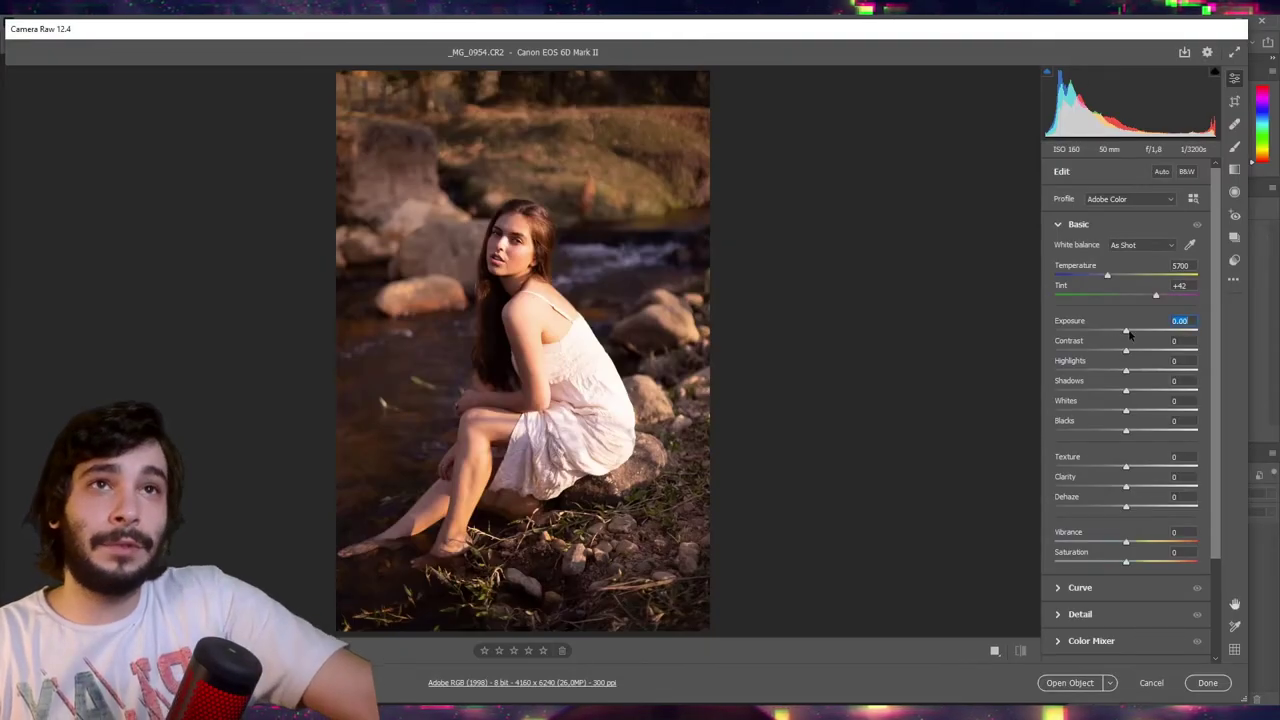
- Lower exposure to -0.25 and whites to -24, then compare against the unedited original
{"action": "mouse_move", "coordinate": [1127, 332]}
{"action": "left_mouse_down"}
{"action": "mouse_move", "coordinate": [1068, 353]}
{"action": "mouse_move", "coordinate": [1094, 371]}
{"action": "left_mouse_up"}
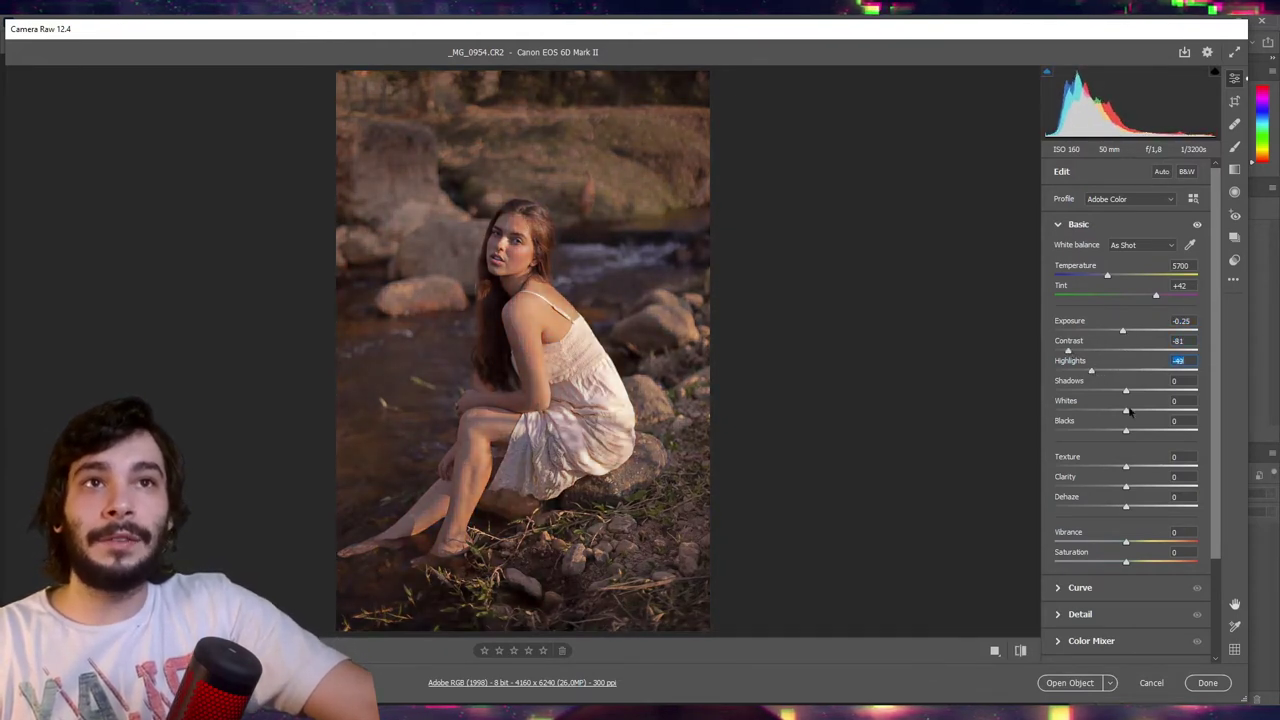
{"action": "mouse_move", "coordinate": [1128, 411]}
{"action": "left_mouse_down"}
{"action": "mouse_move", "coordinate": [1109, 412]}
{"action": "mouse_move", "coordinate": [1146, 396]}
{"action": "mouse_move", "coordinate": [1138, 431]}
{"action": "left_mouse_up"}
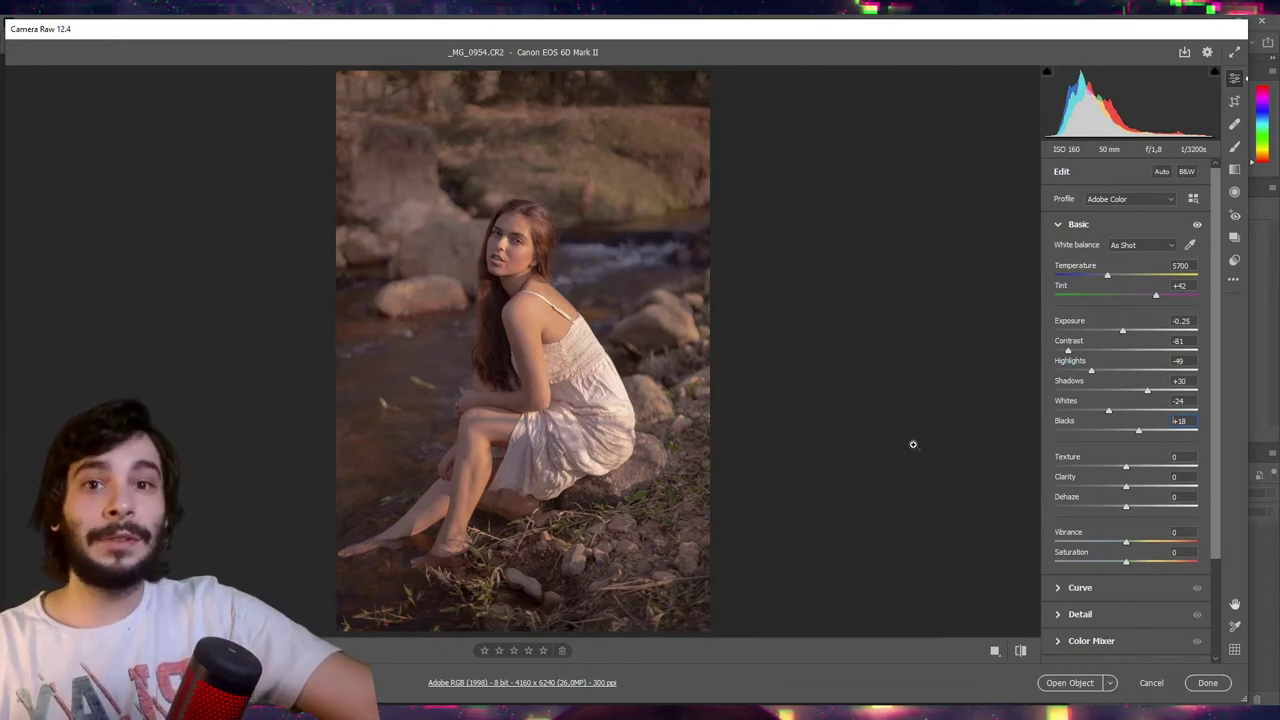
{"action": "mouse_move", "coordinate": [1105, 100]}
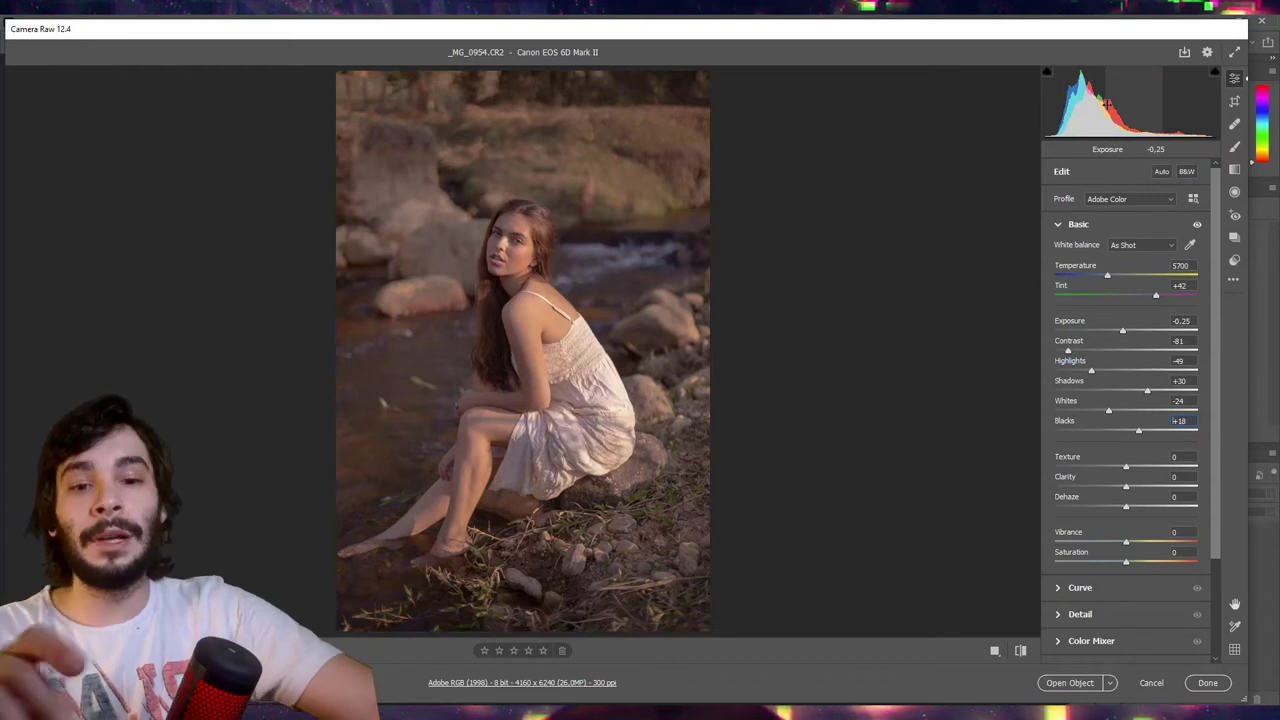
{"action": "key", "text": "backslash"}
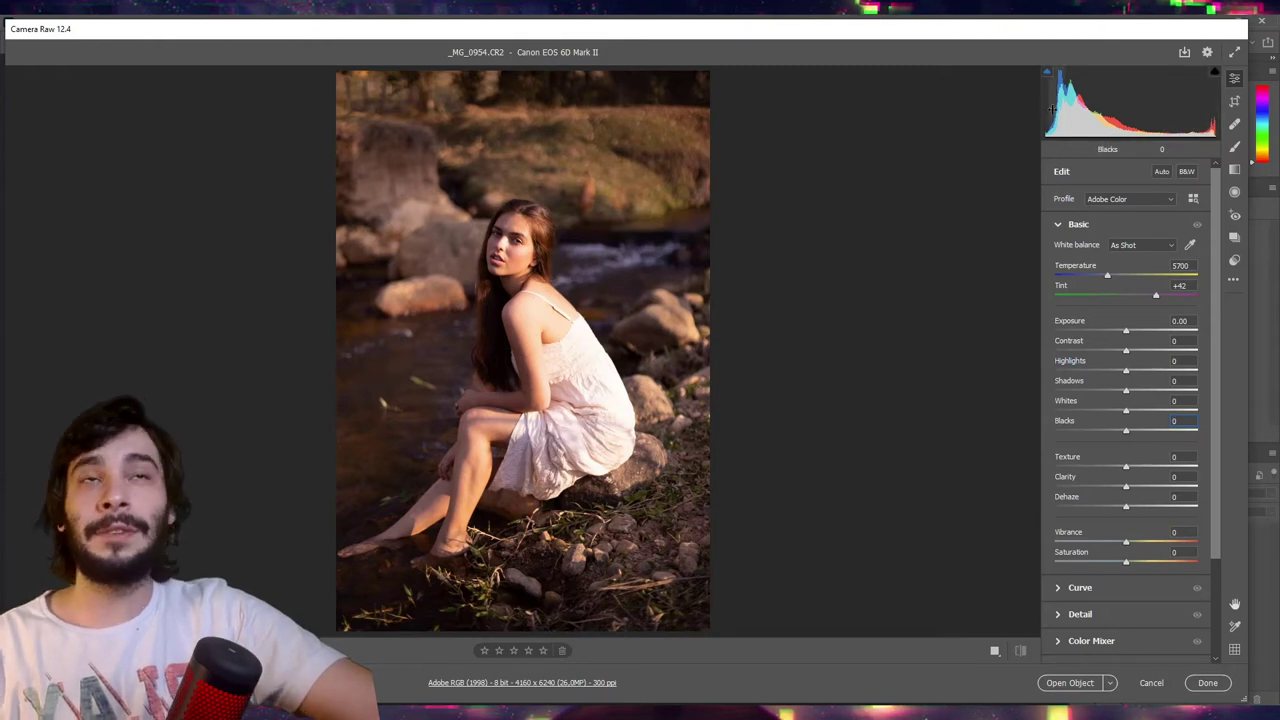
{"action": "key", "text": "ctrl+alt+v"}
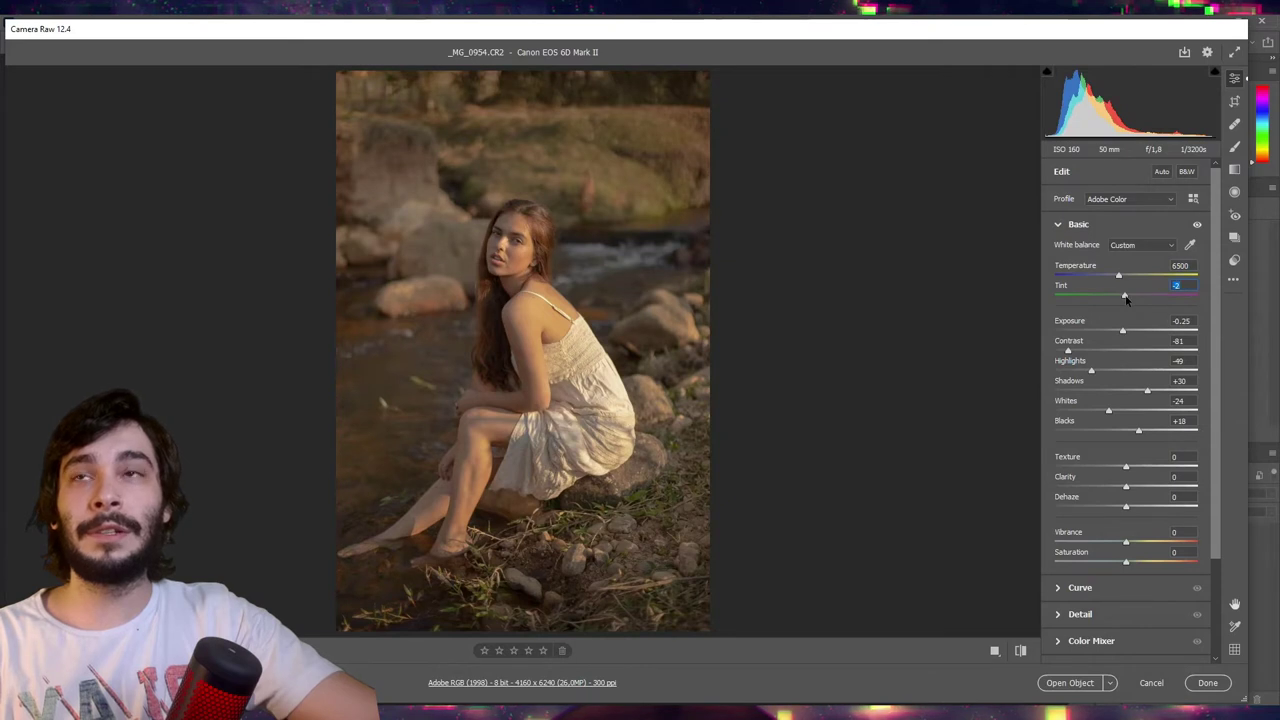
- In Color Mixer Saturation, lower reds slightly, yellows to -88 and magentas to -35
{"action": "left_click", "coordinate": [1110, 224]}
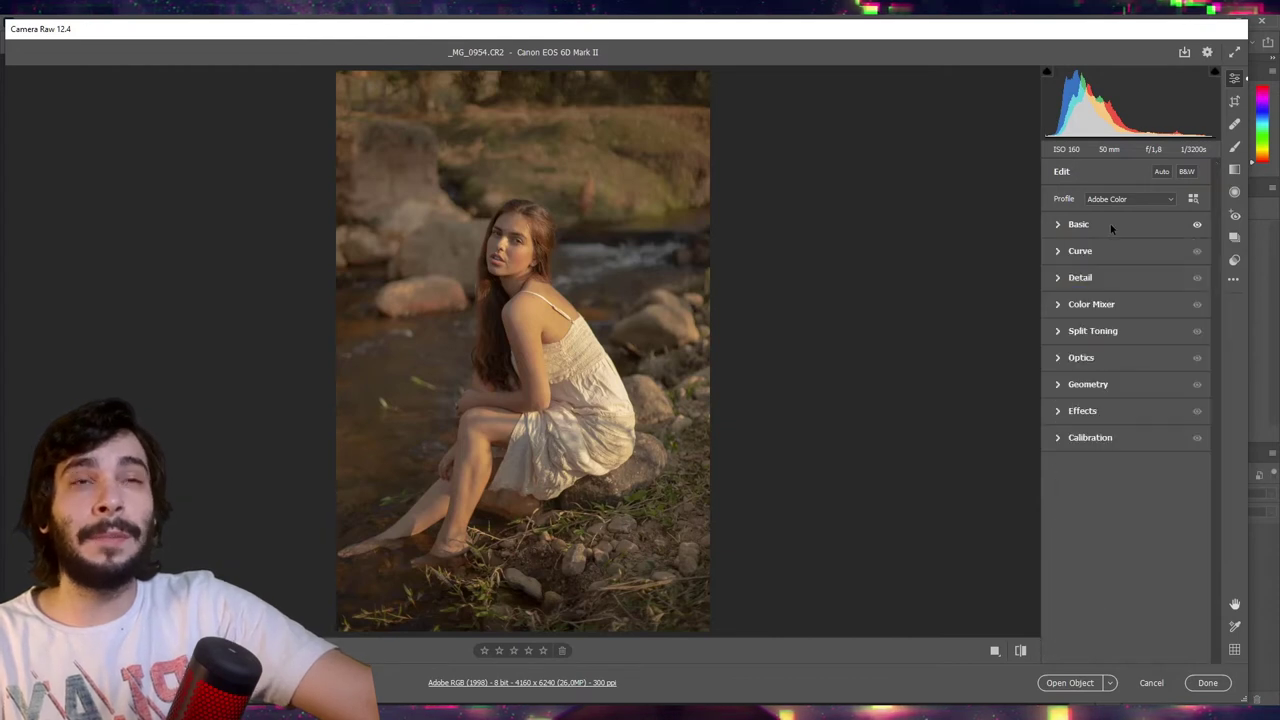
{"action": "left_click", "coordinate": [1097, 306]}
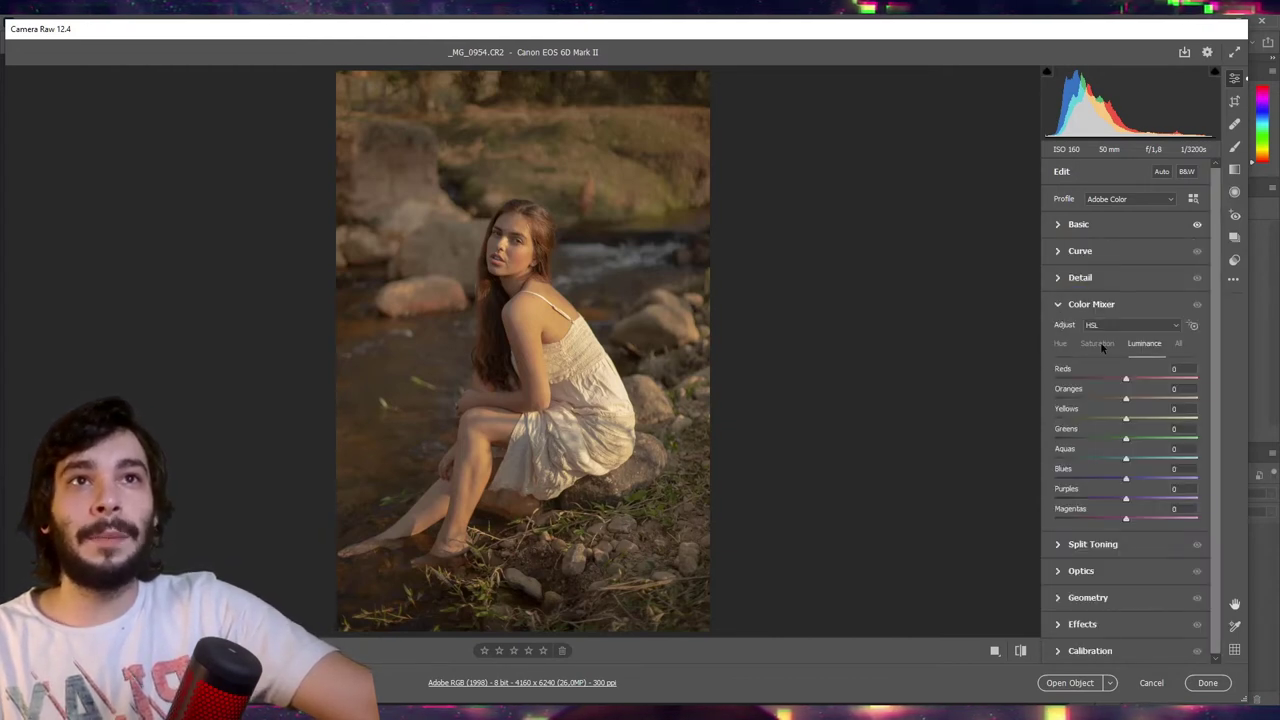
{"action": "left_click", "coordinate": [1099, 343]}
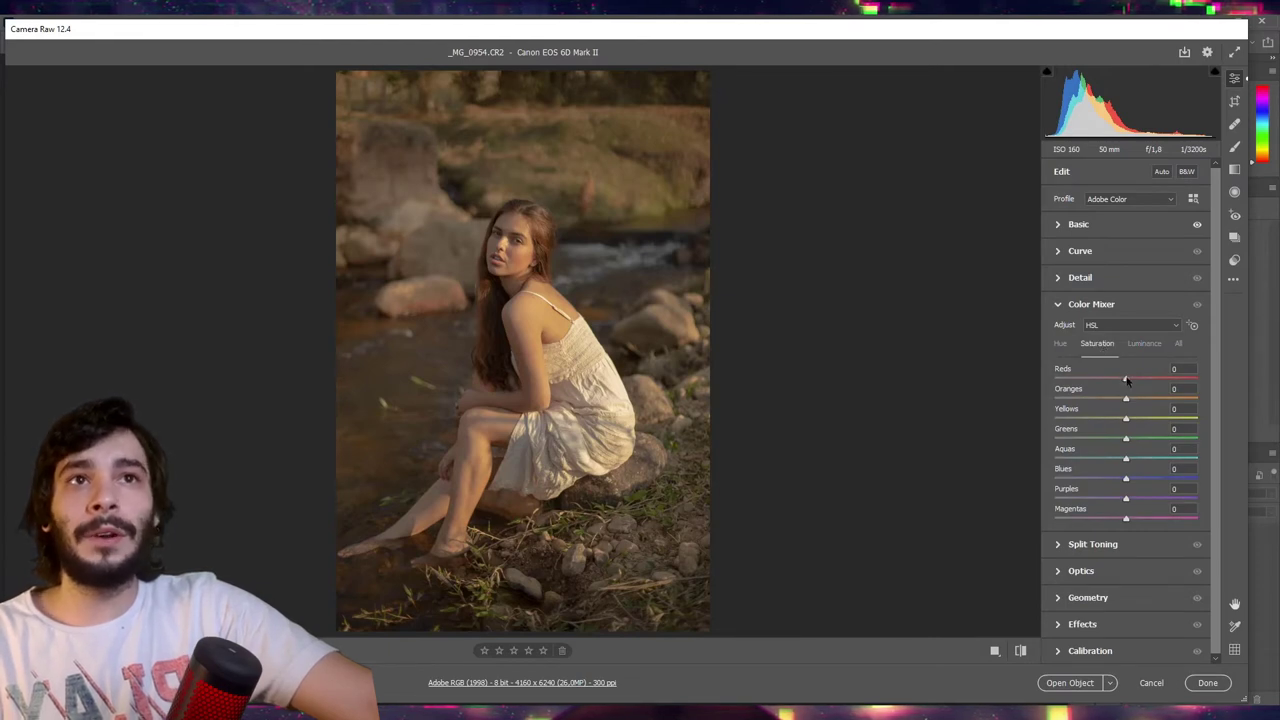
{"action": "left_click_drag", "start_coordinate": [1126, 380], "coordinate": [1120, 381]}
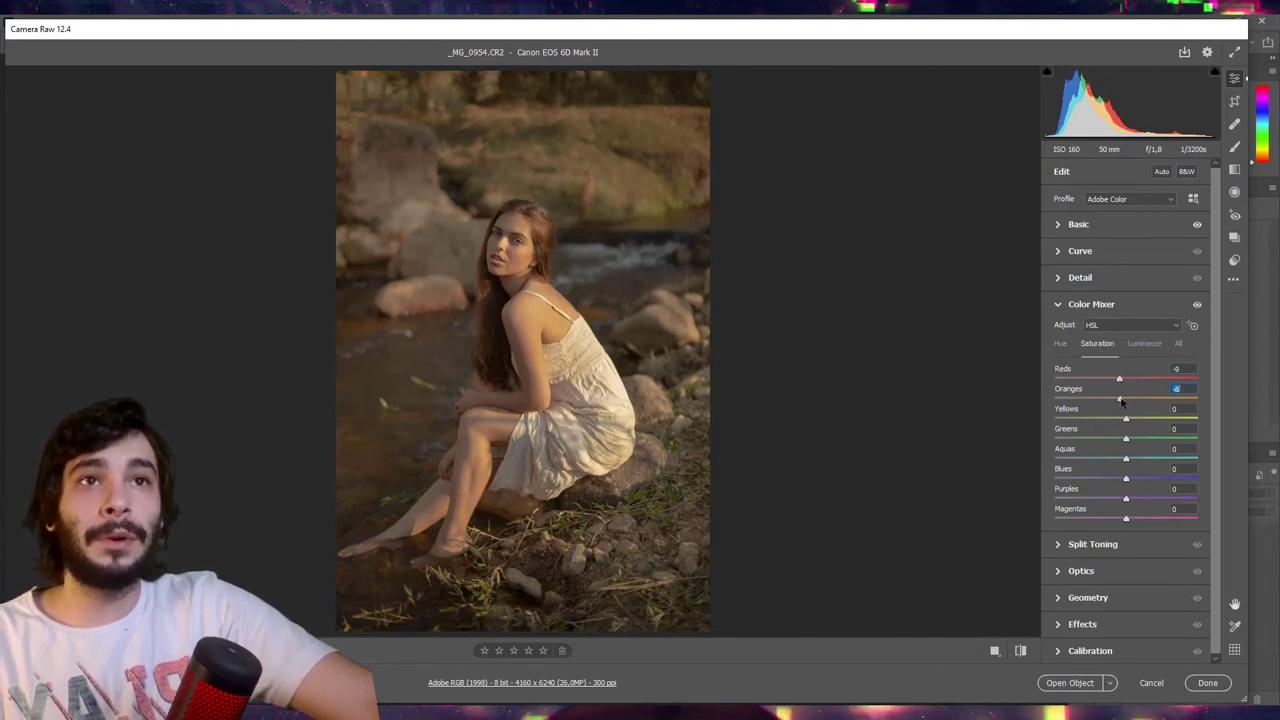
{"action": "left_click_drag", "start_coordinate": [1126, 421], "coordinate": [1081, 424]}
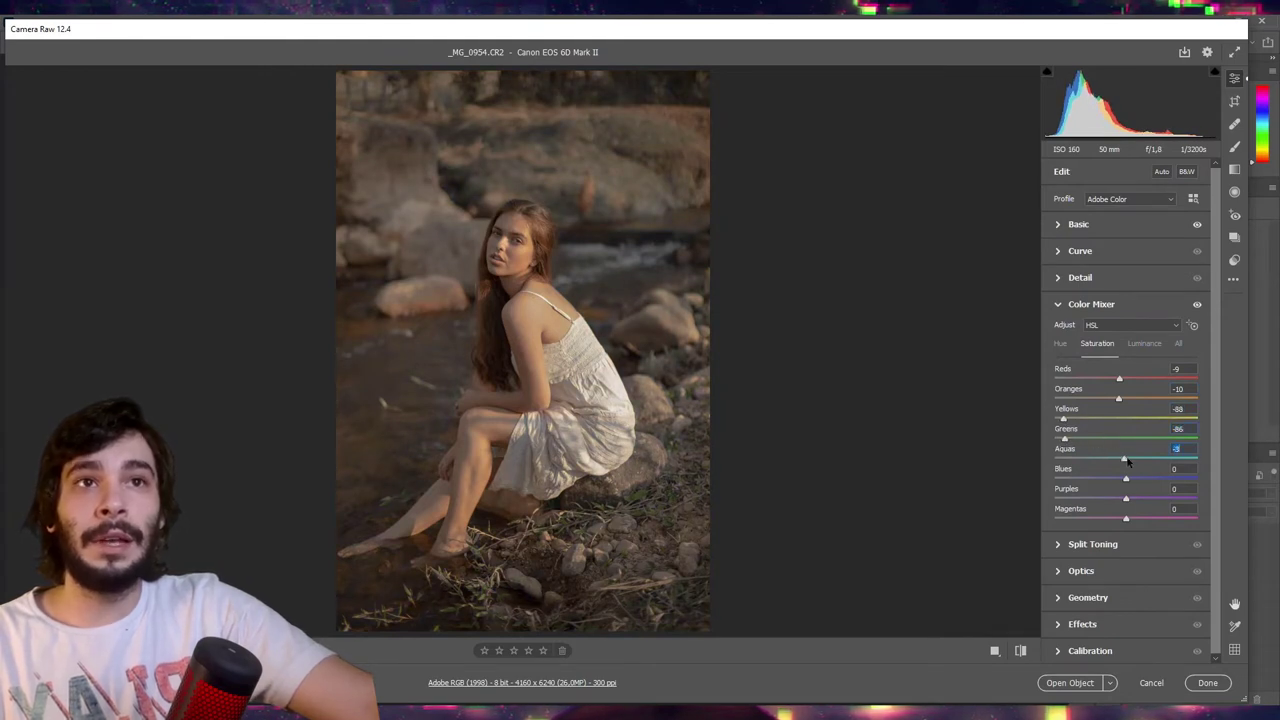
{"action": "left_click", "coordinate": [1101, 519]}
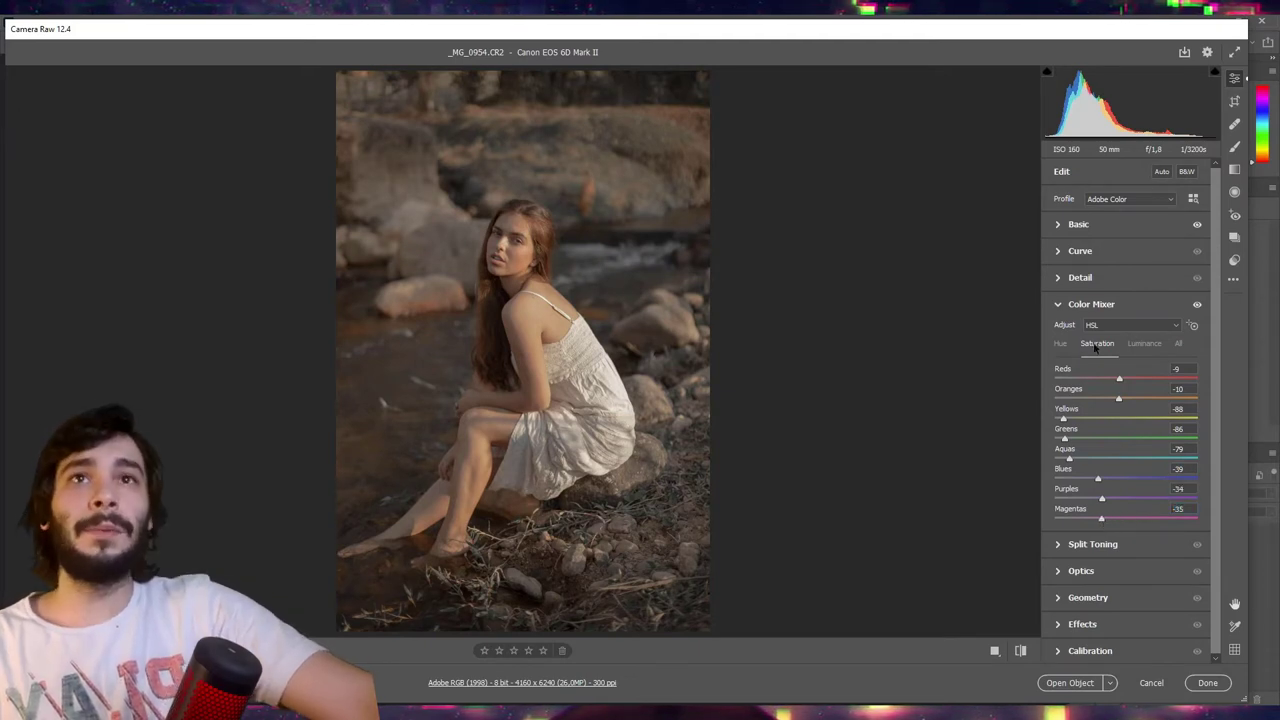
{"action": "left_click", "coordinate": [1145, 344]}
{"action": "left_click", "coordinate": [1059, 344]}
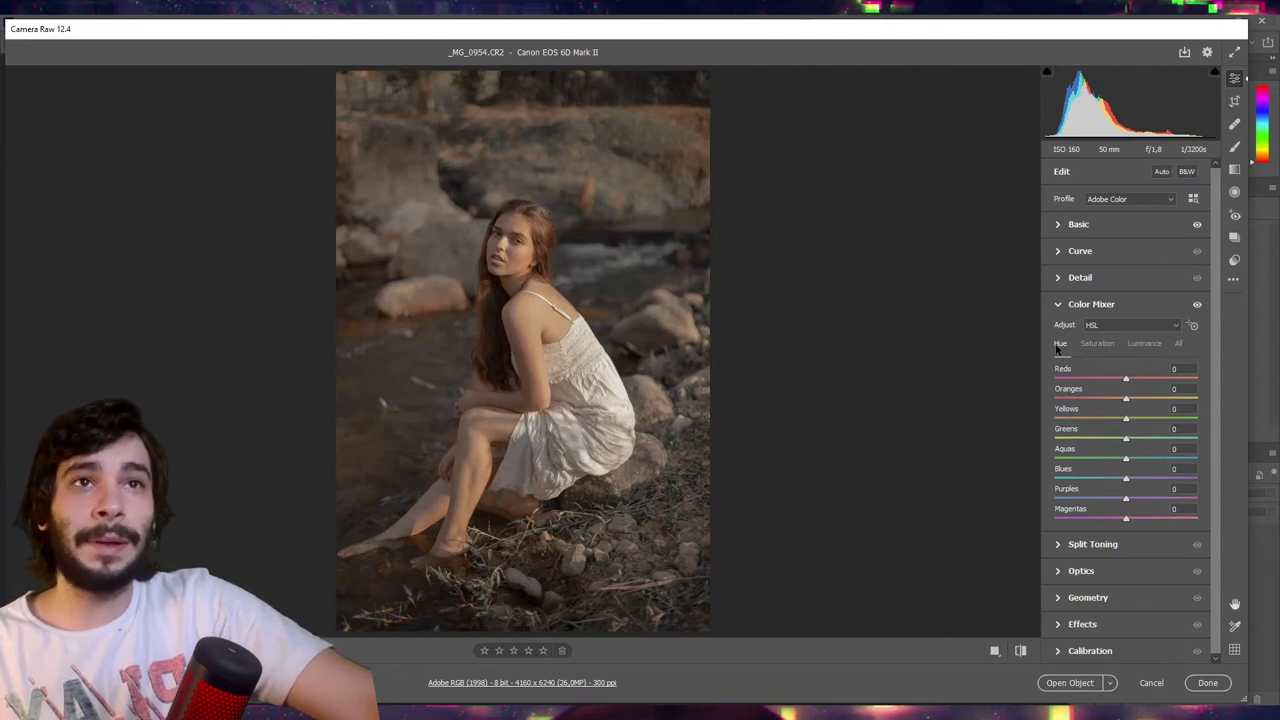
{"action": "left_click", "coordinate": [1097, 344]}
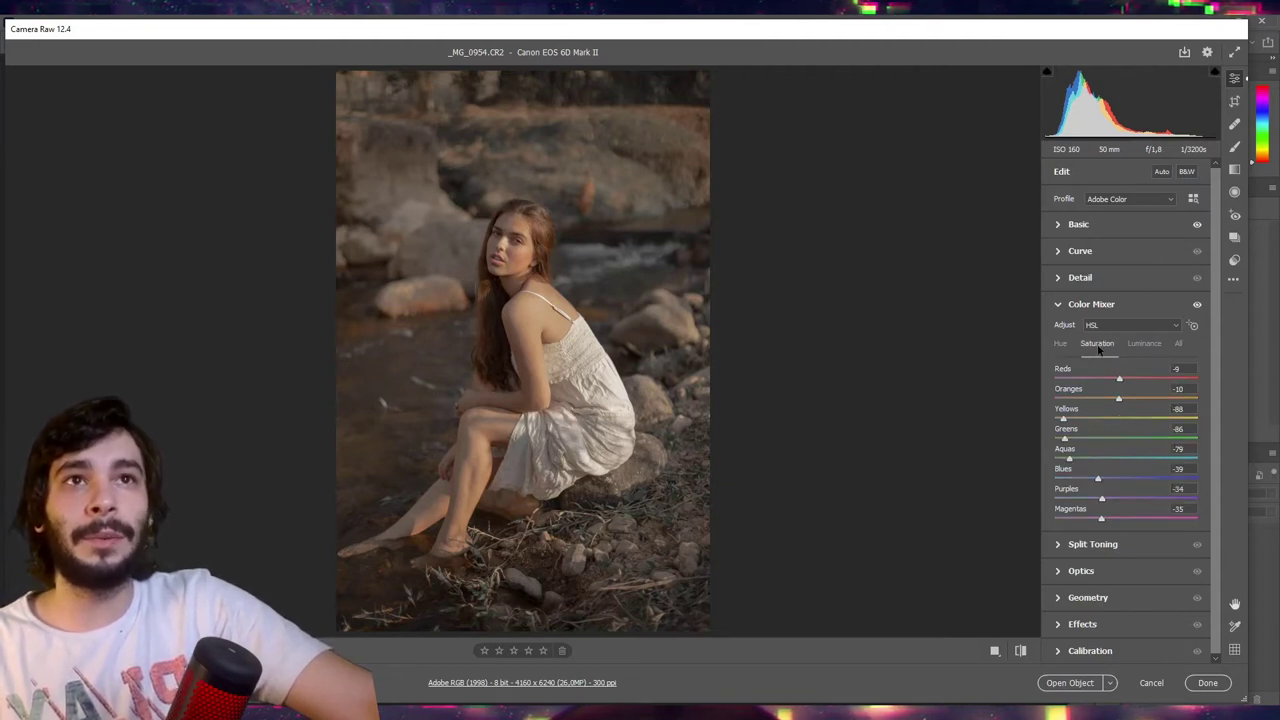
- Split-tone highlights to hue 150, saturation 24, and shadows to hue 289, saturation 12
{"action": "left_click", "coordinate": [1089, 308]}
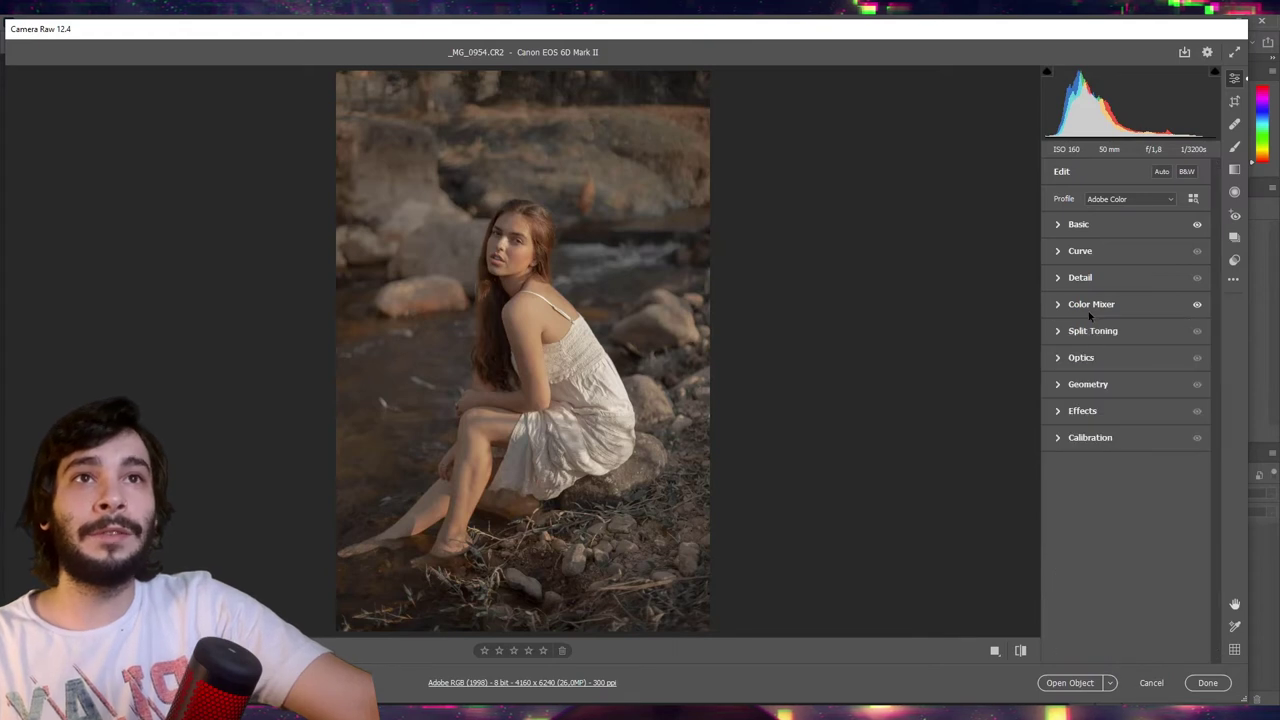
{"action": "left_click", "coordinate": [1089, 334]}
{"action": "type", "text": "289"}
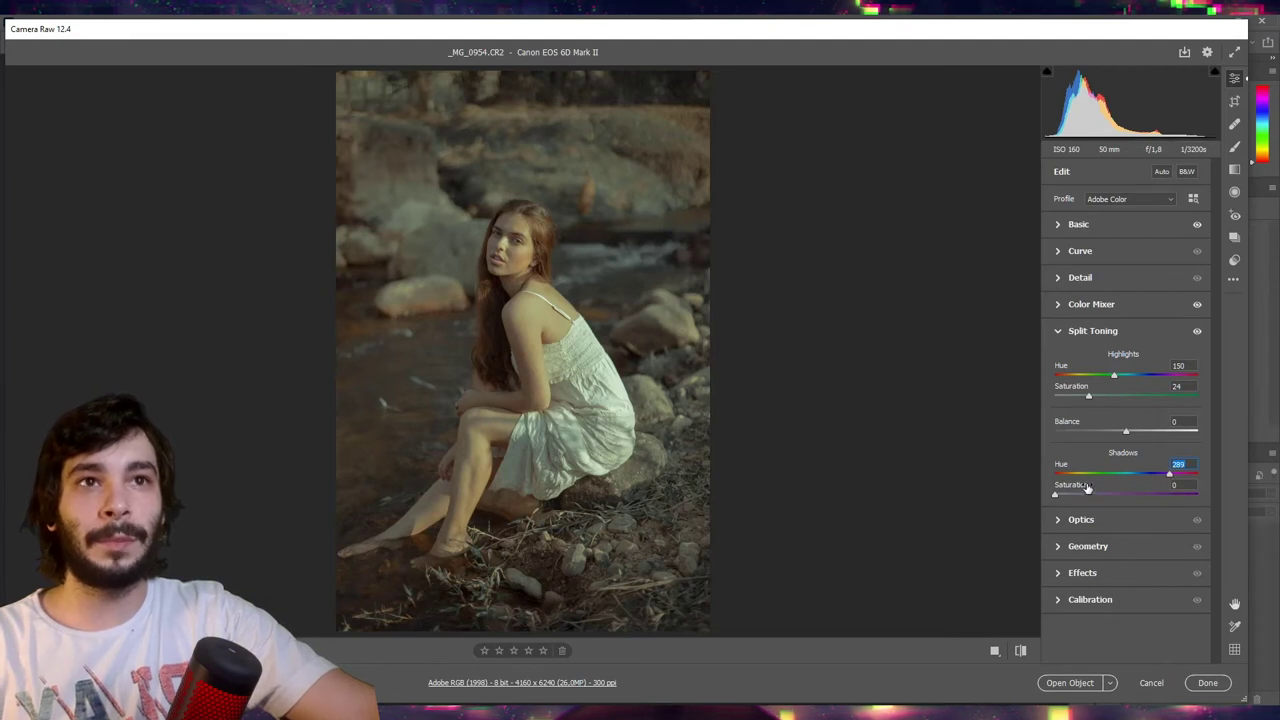
{"action": "left_click_drag", "start_coordinate": [1056, 496], "coordinate": [1065, 499]}
{"action": "left_click_drag", "start_coordinate": [1072, 500], "coordinate": [1076, 502]}
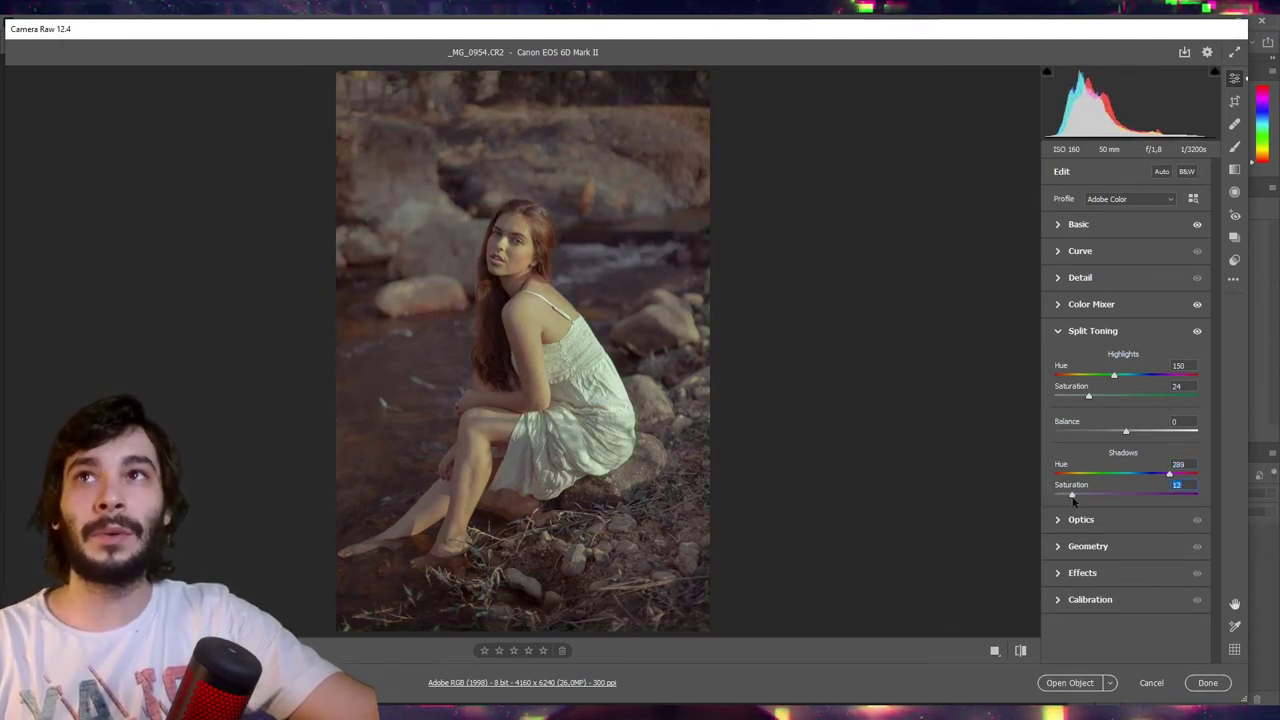
{"action": "left_click", "coordinate": [1079, 338]}
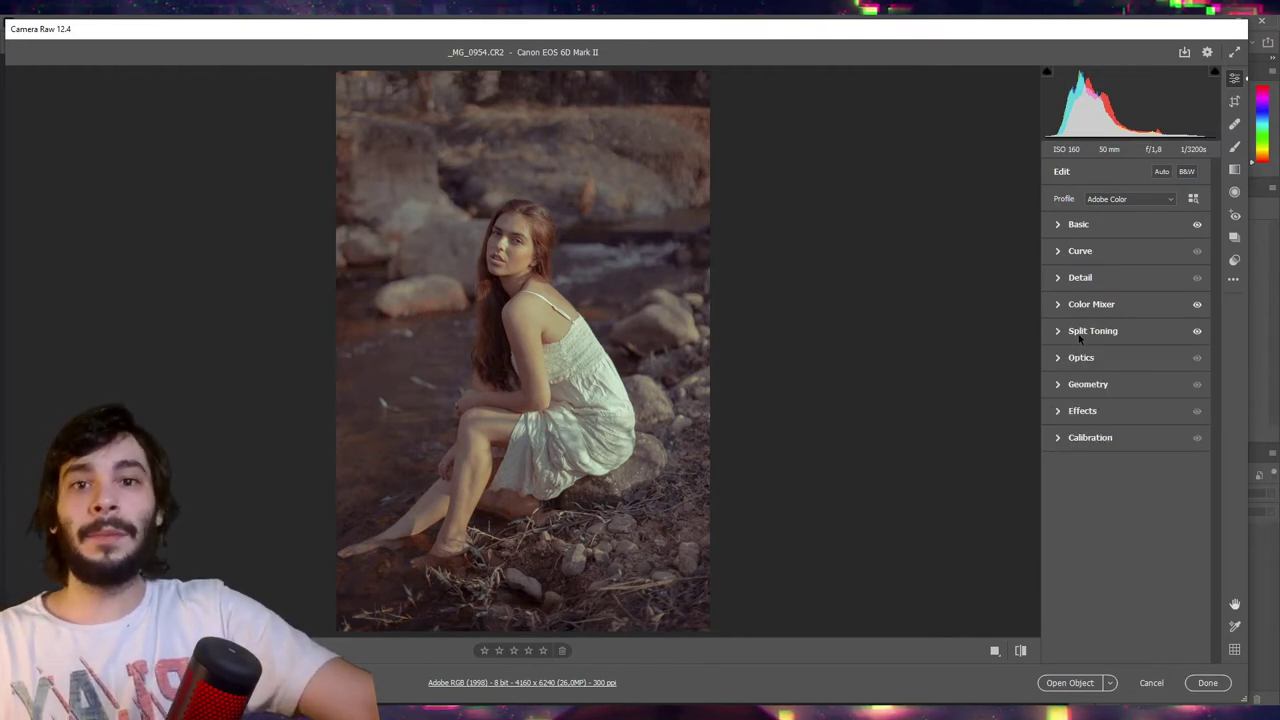
{"action": "left_click", "coordinate": [1075, 251]}
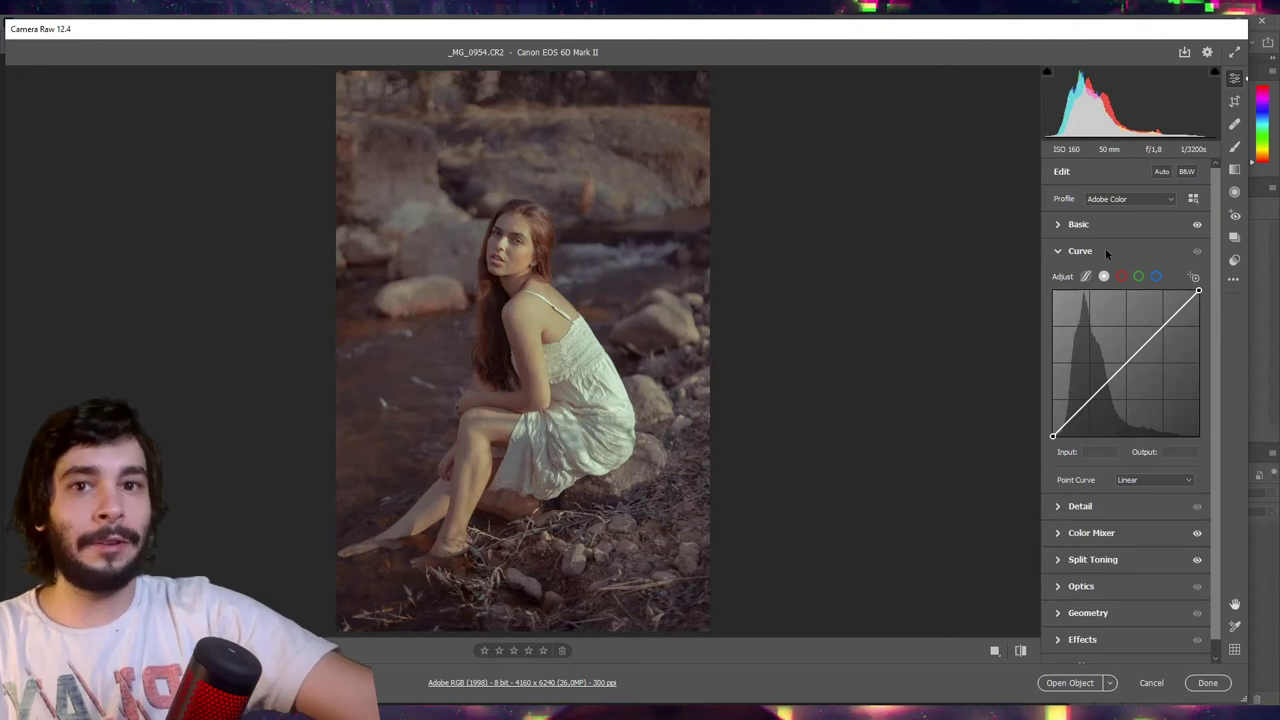
- Lift the curve's black point to output 60 and raise input 174 to 188
{"action": "mouse_move", "coordinate": [1052, 436]}
{"action": "left_mouse_down"}
{"action": "mouse_move", "coordinate": [1052, 401]}
{"action": "mouse_move", "coordinate": [1078, 387]}
{"action": "mouse_move", "coordinate": [1082, 401]}
{"action": "left_mouse_up"}
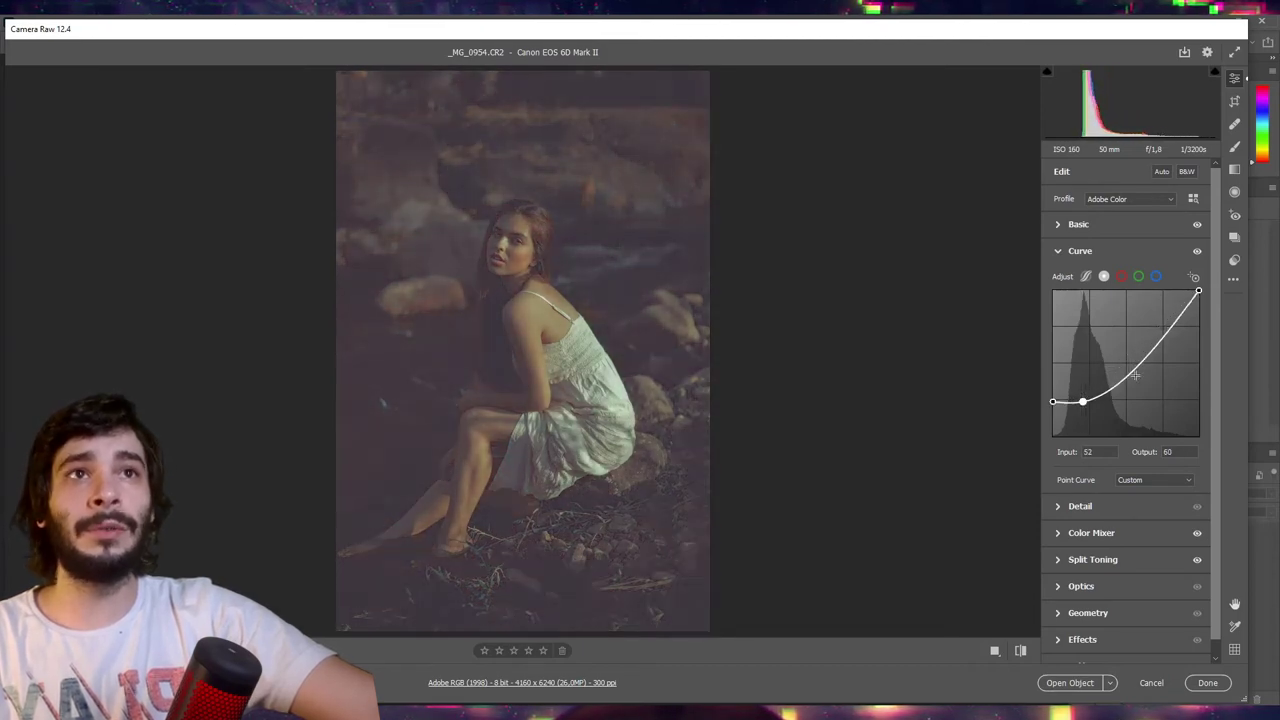
{"action": "left_click", "coordinate": [1166, 331]}
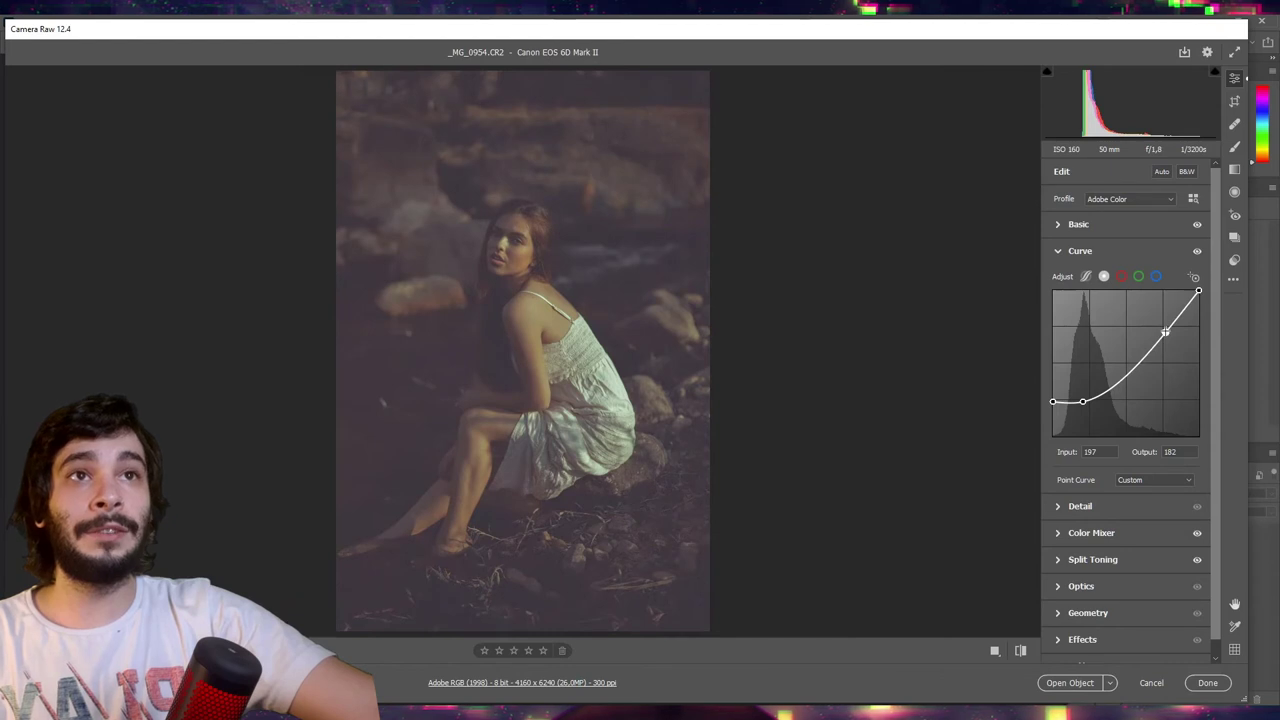
{"action": "left_click_drag", "start_coordinate": [1166, 331], "coordinate": [1152, 329]}
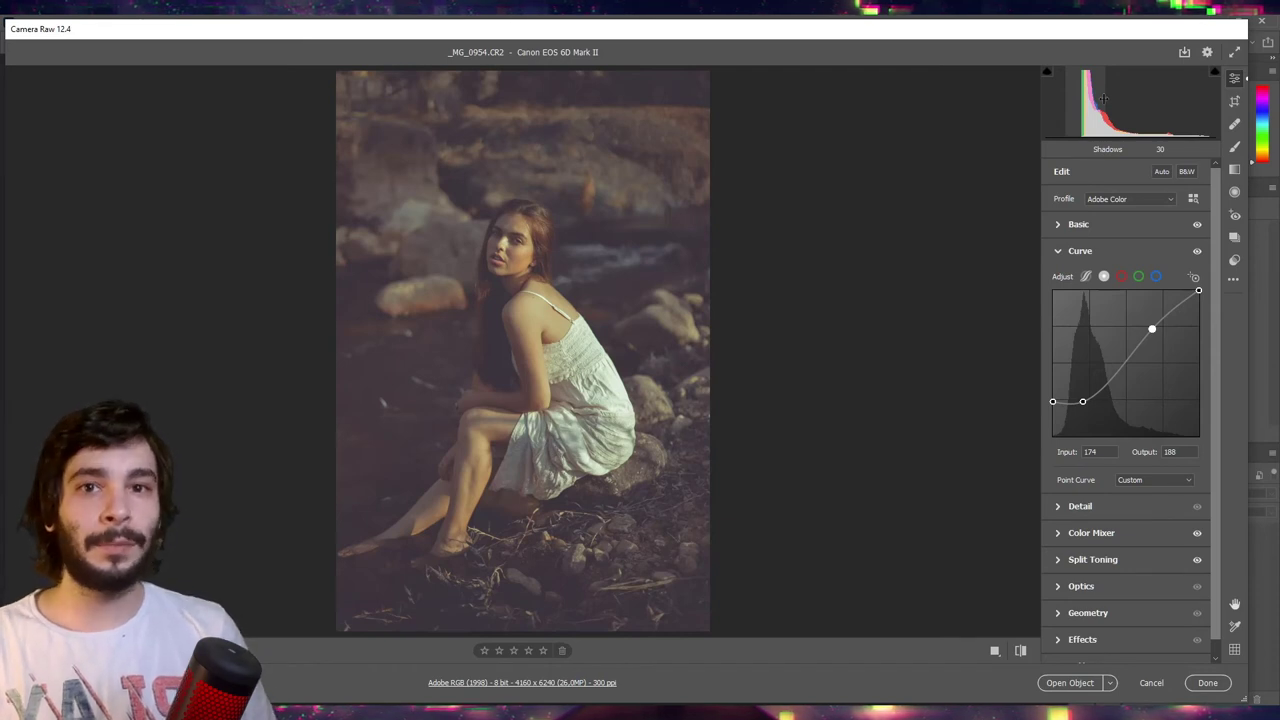
{"action": "left_click", "coordinate": [1088, 255]}
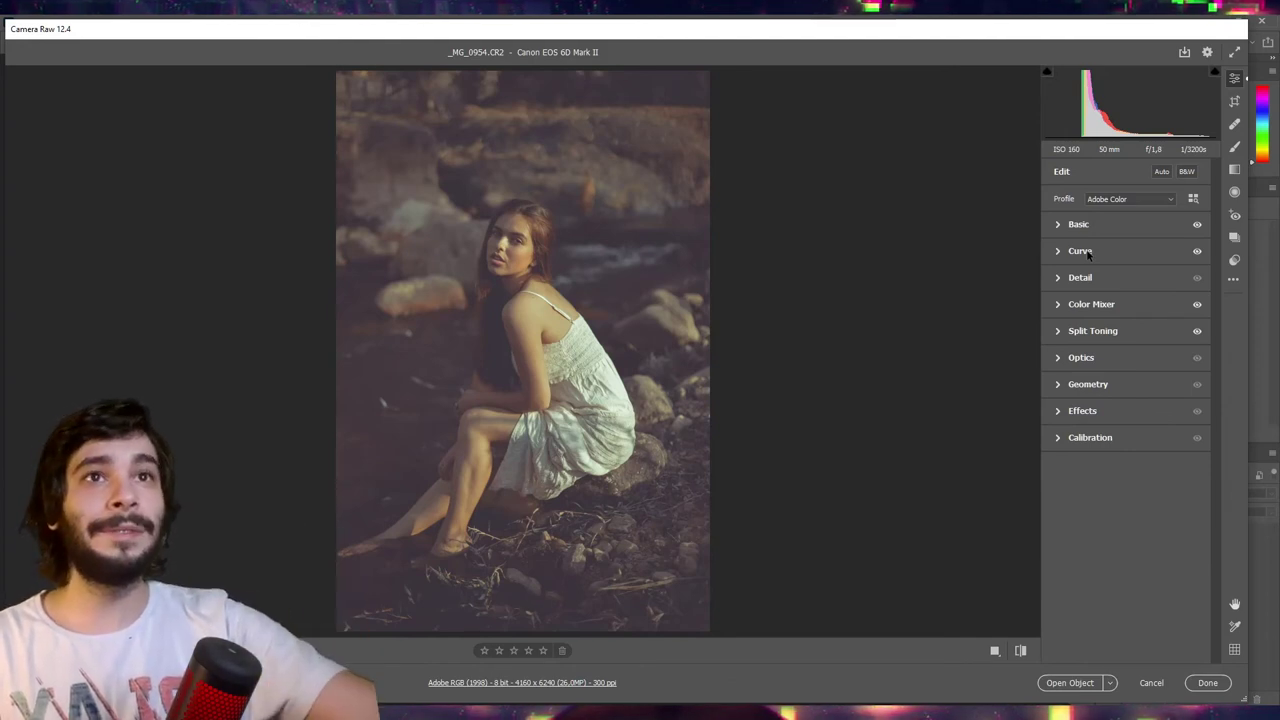
- Set Effects grain amount to 23, checking it at 100% zoom on the face
{"action": "left_click", "coordinate": [1078, 406]}
{"action": "type", "text": "18"}
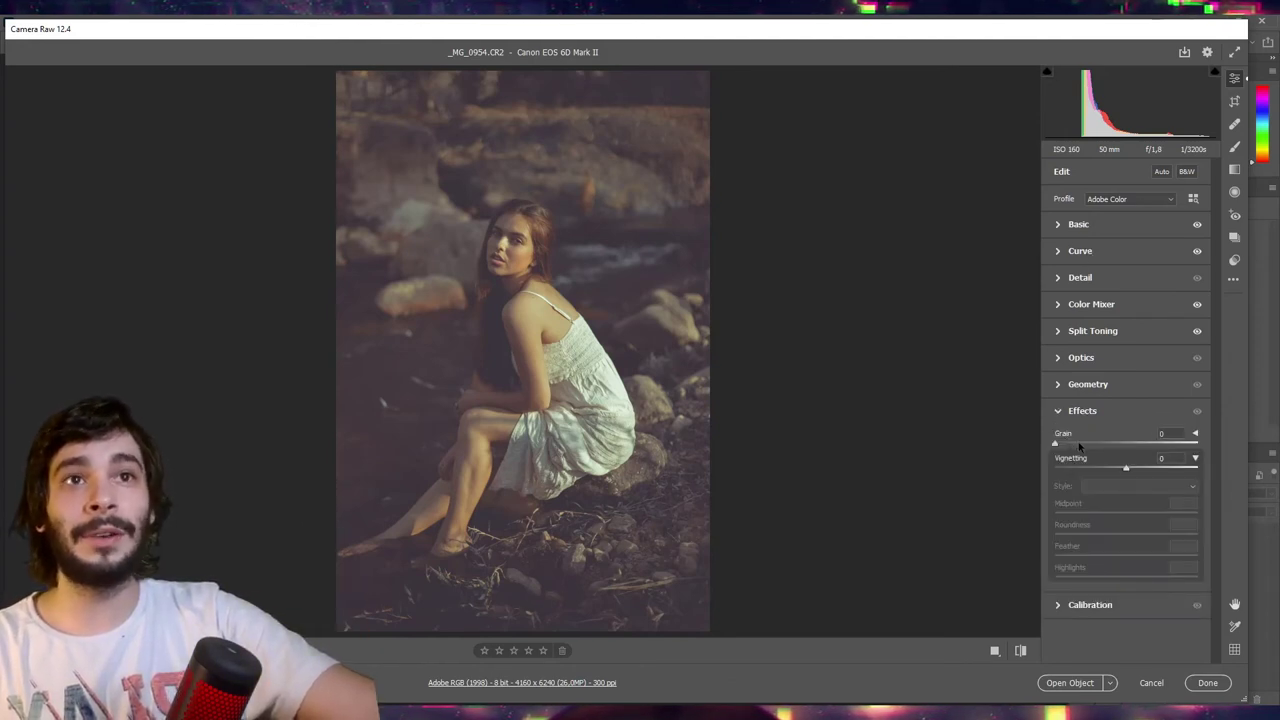
{"action": "left_click", "coordinate": [507, 236]}
{"action": "key", "text": "backslash"}
{"action": "key", "text": "backslash"}
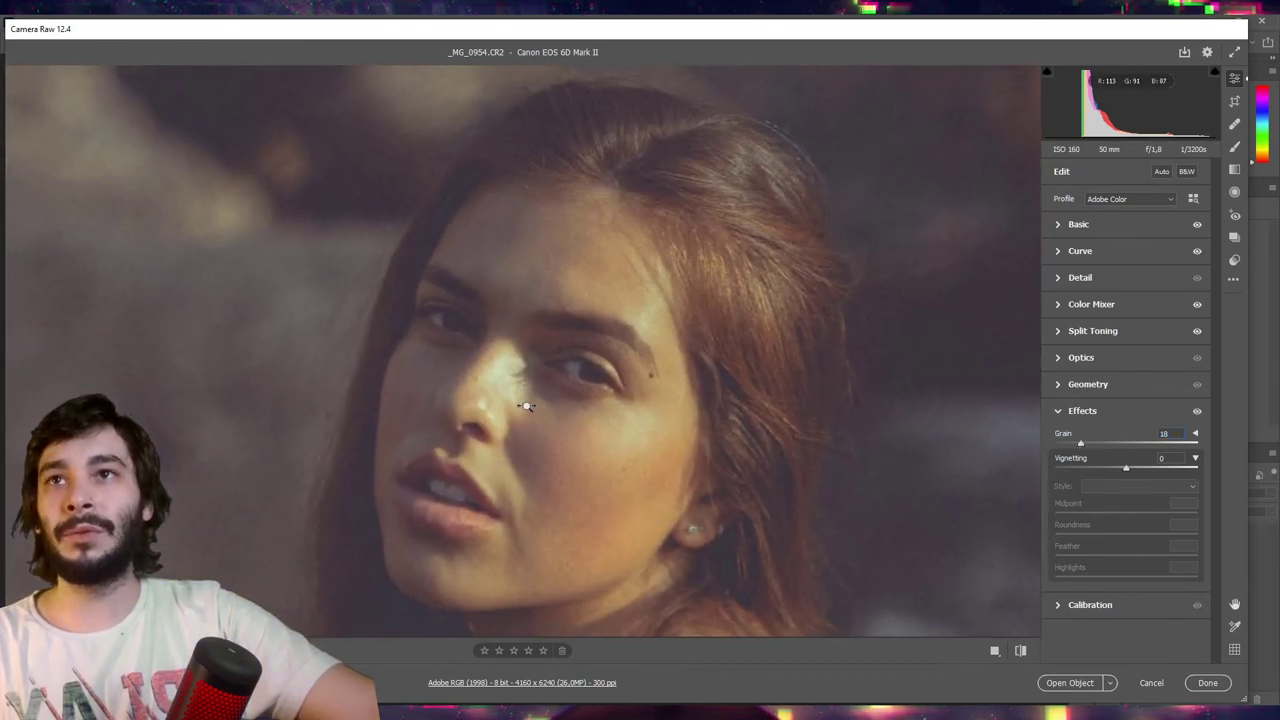
{"action": "key", "text": "backslash"}
{"action": "double_click", "coordinate": [1080, 442]}
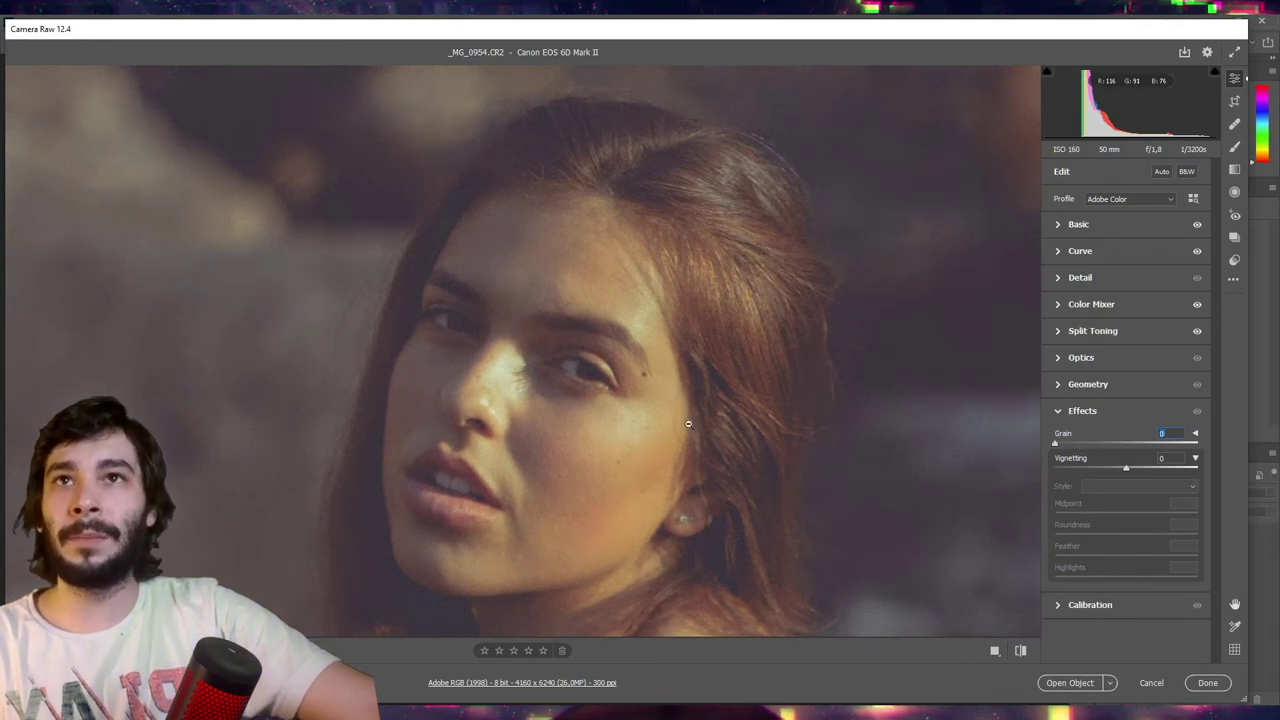
{"action": "left_click_drag", "start_coordinate": [1055, 442], "coordinate": [1087, 444]}
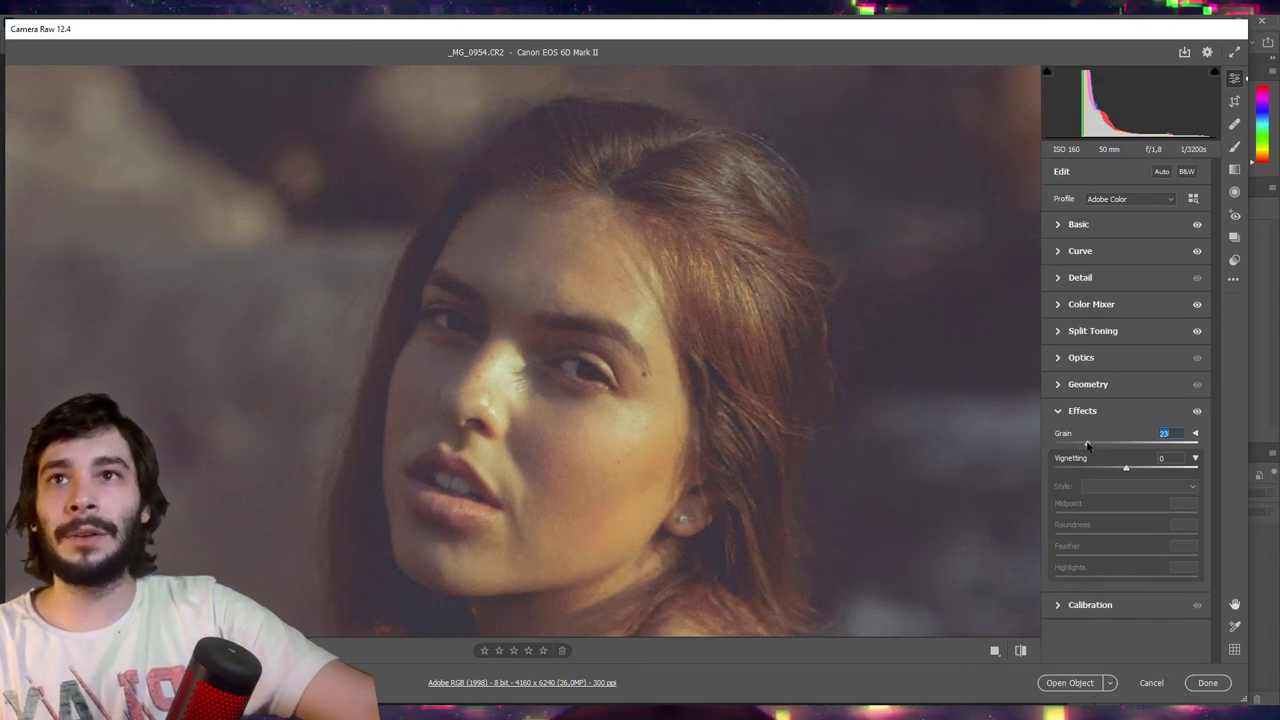
{"action": "left_click", "coordinate": [606, 372]}
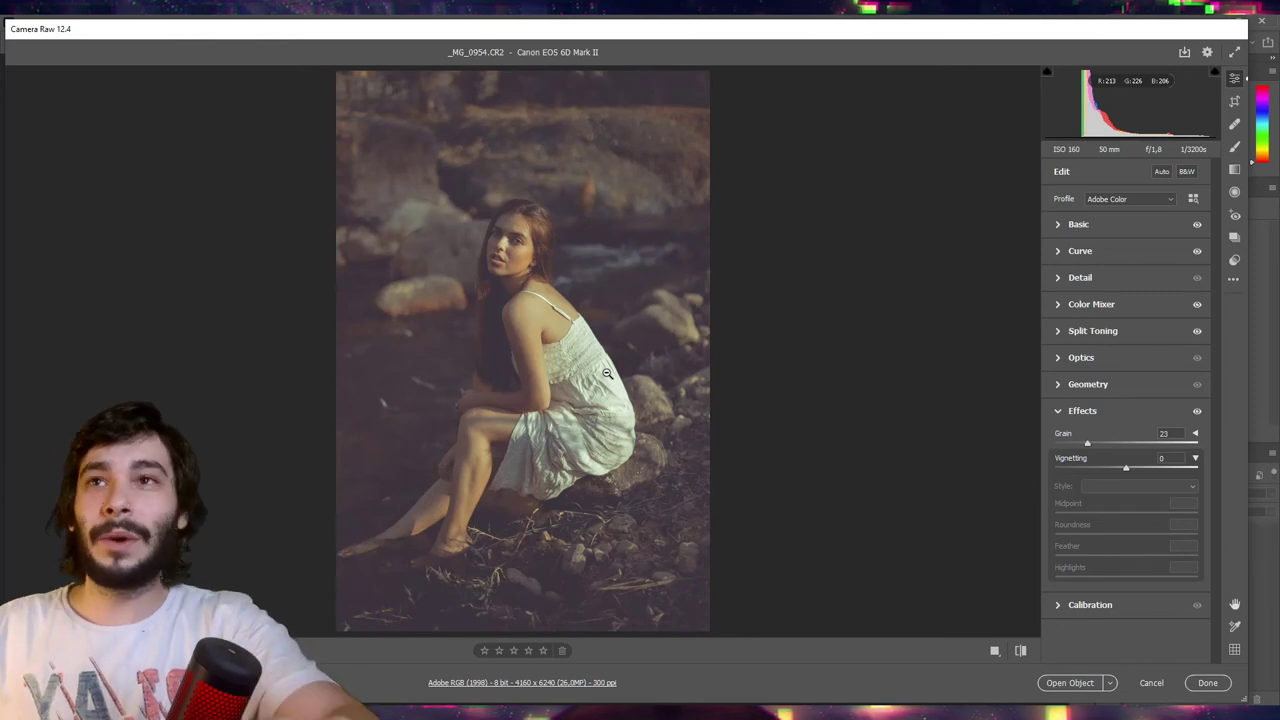
{"action": "key", "text": "backslash"}
{"action": "key", "text": "backslash"}
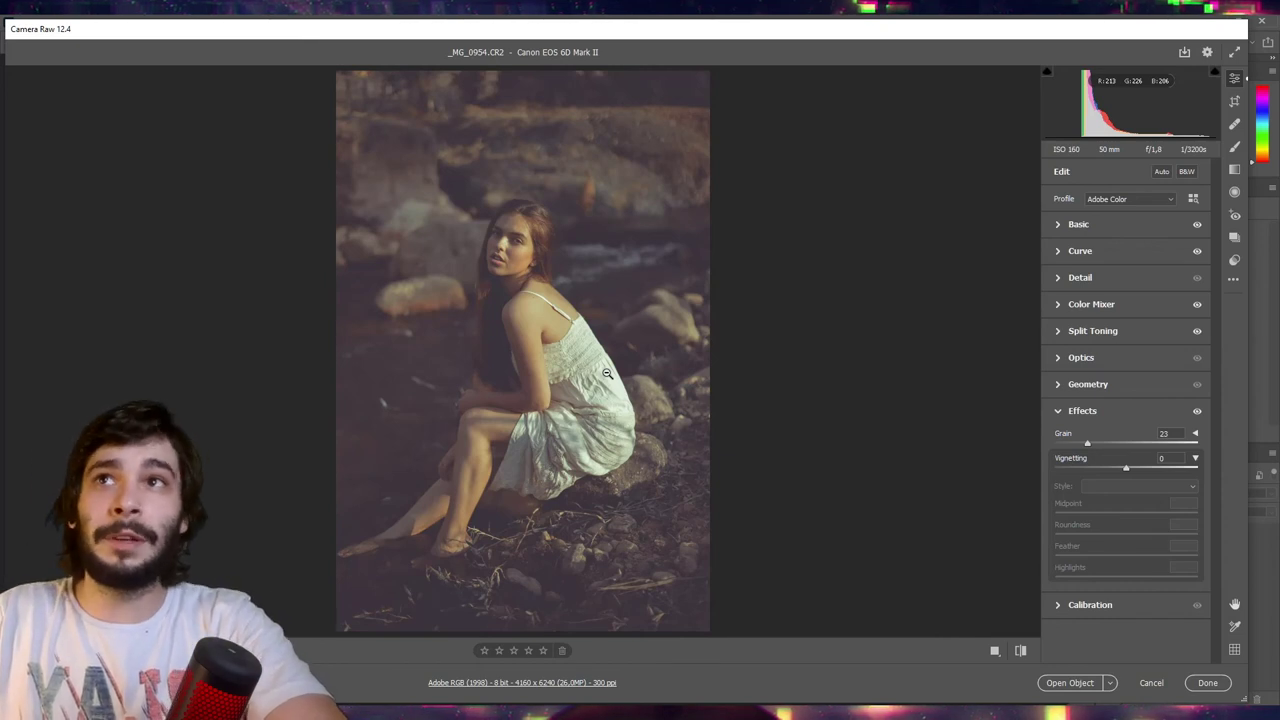
{"action": "key", "text": "backslash"}
{"action": "key", "text": "backslash"}
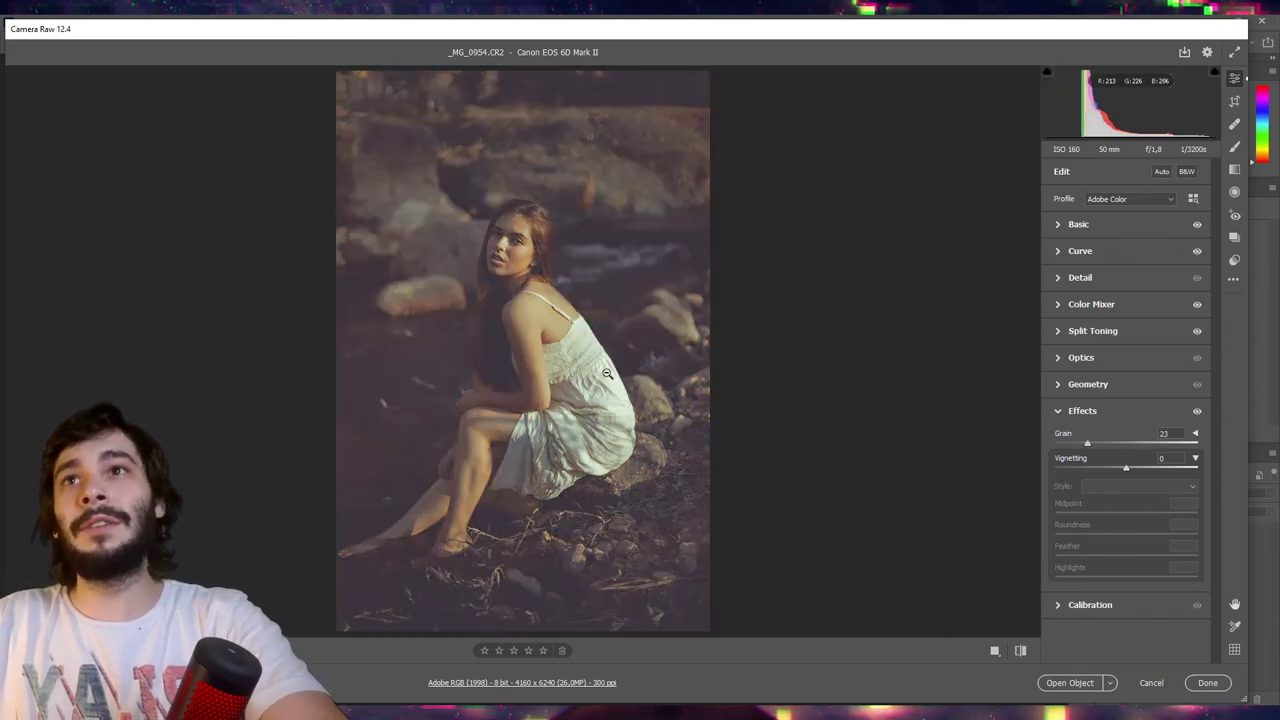